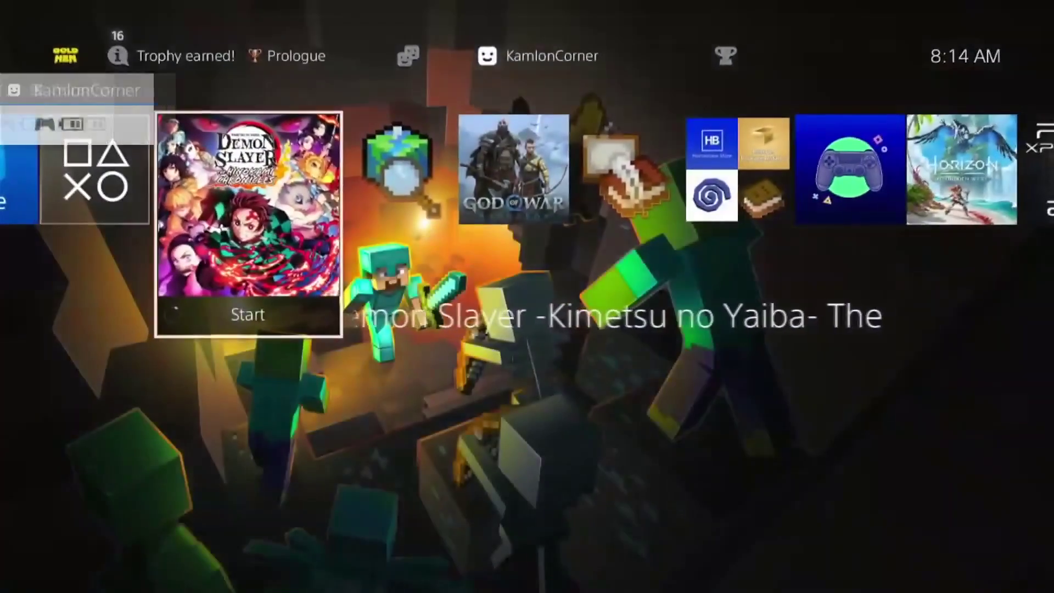
Open the console's settings from the home screen and go further down the list.
key("Up")
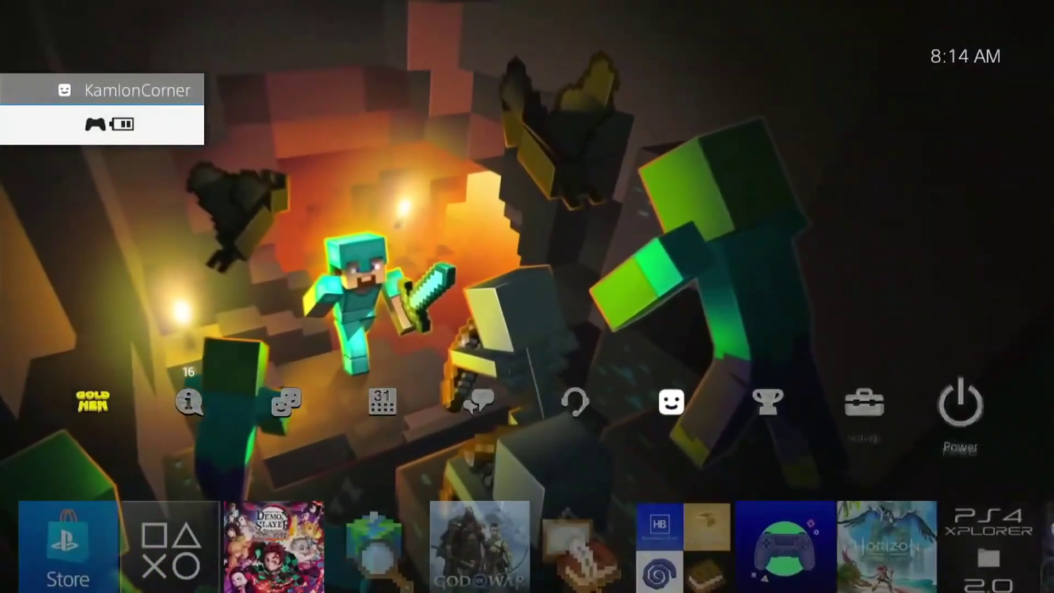
key("Left")
key("Return")
key("Down")
key("Down")
key("Down")
key("Down")
key("Down")
key("Down")
key("Down")
key("Down")
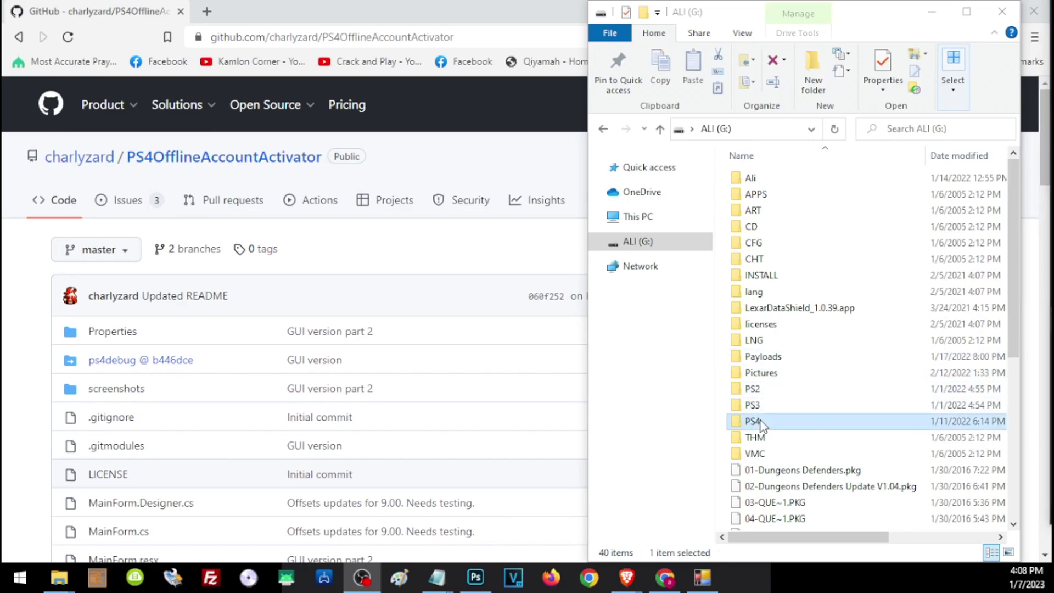
Open the SAVEDATA folder inside the PS4 folder of the ALI (G:) drive and look over its account folders.
double_click(754, 422)
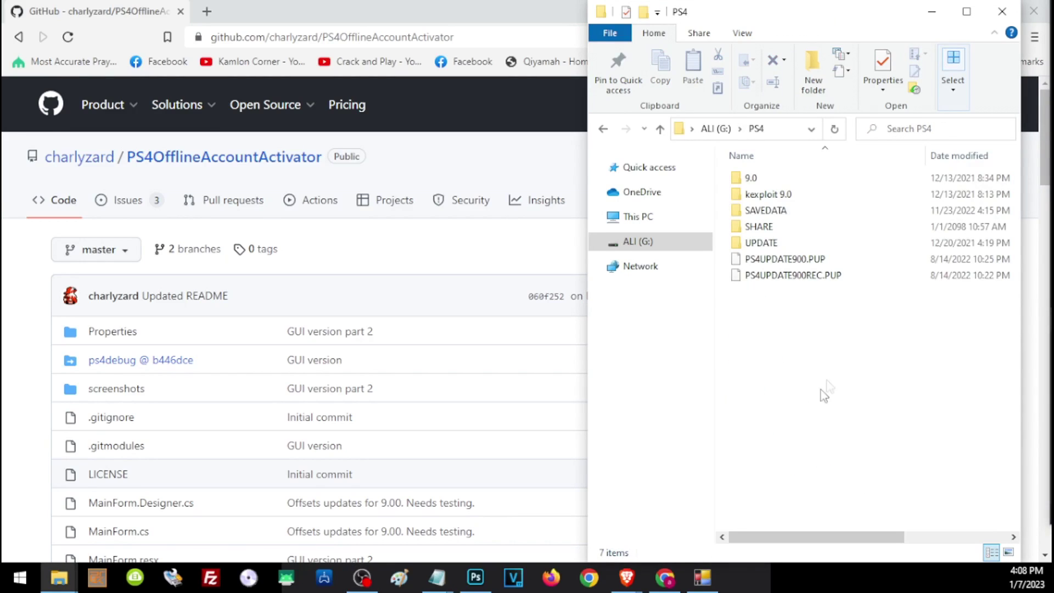
double_click(765, 212)
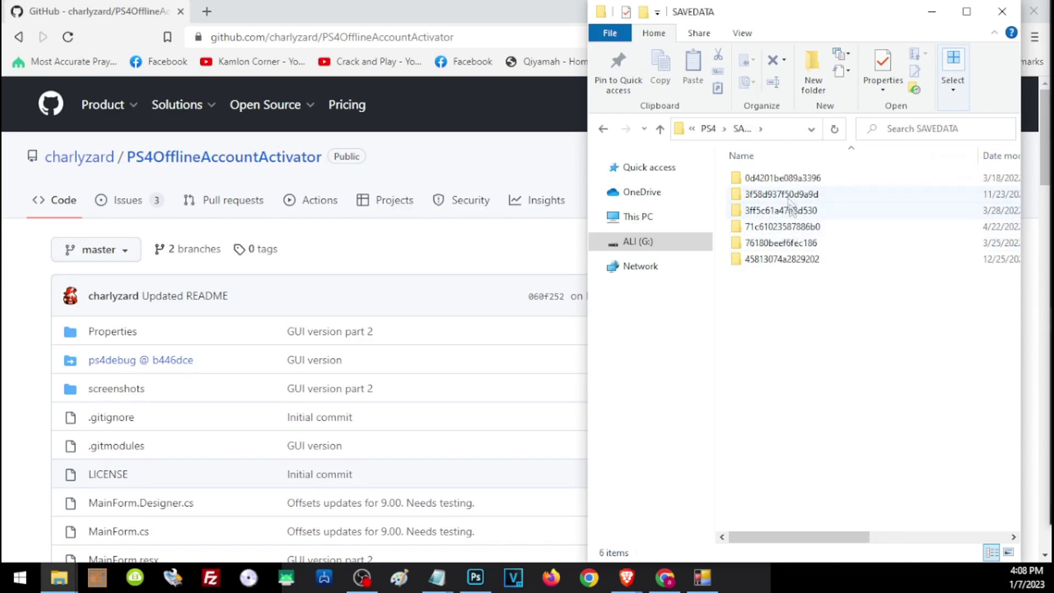
mouse_move(777, 189)
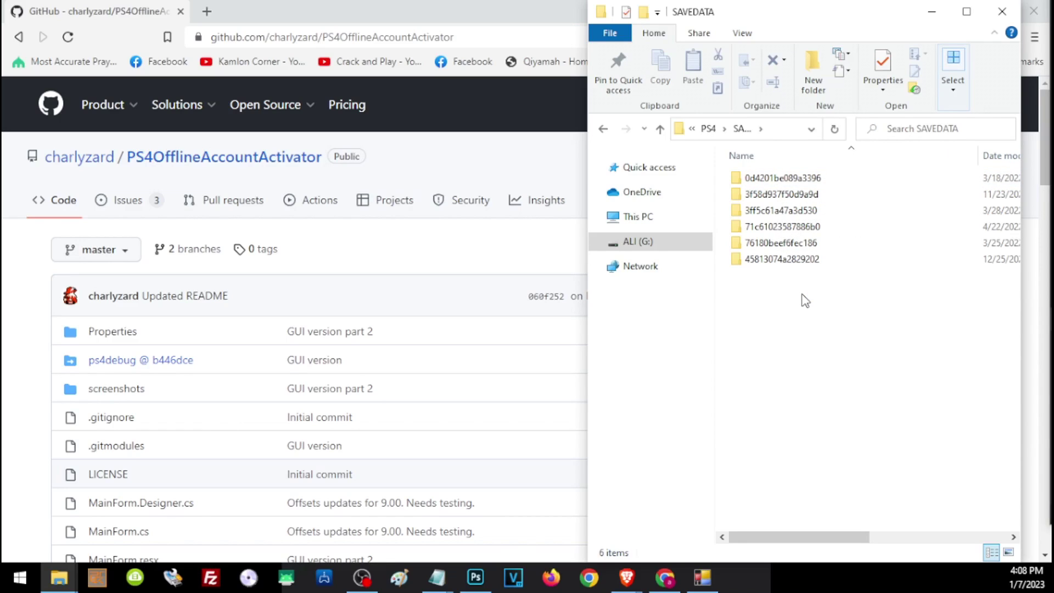
left_click_drag(804, 299, 842, 174)
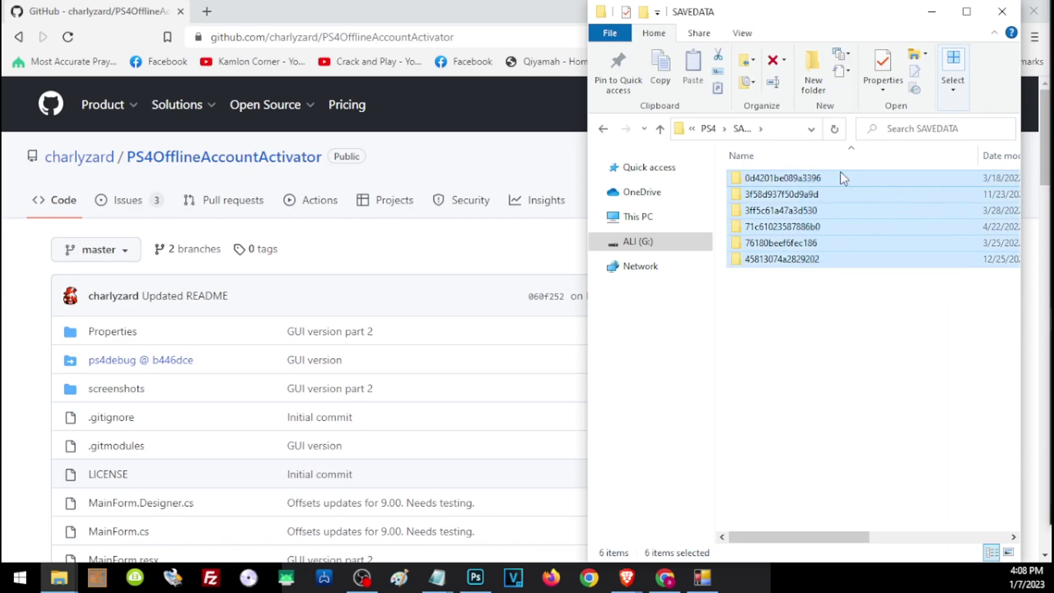
left_click(770, 288)
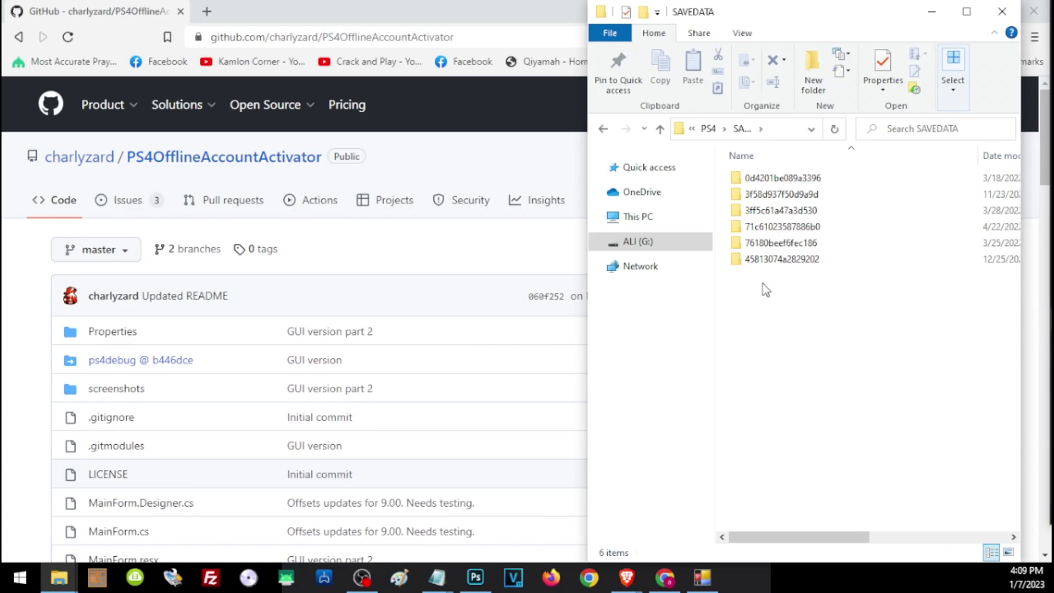
Open the account folder that holds four CUSA game folders and select CUSA27305.
double_click(765, 244)
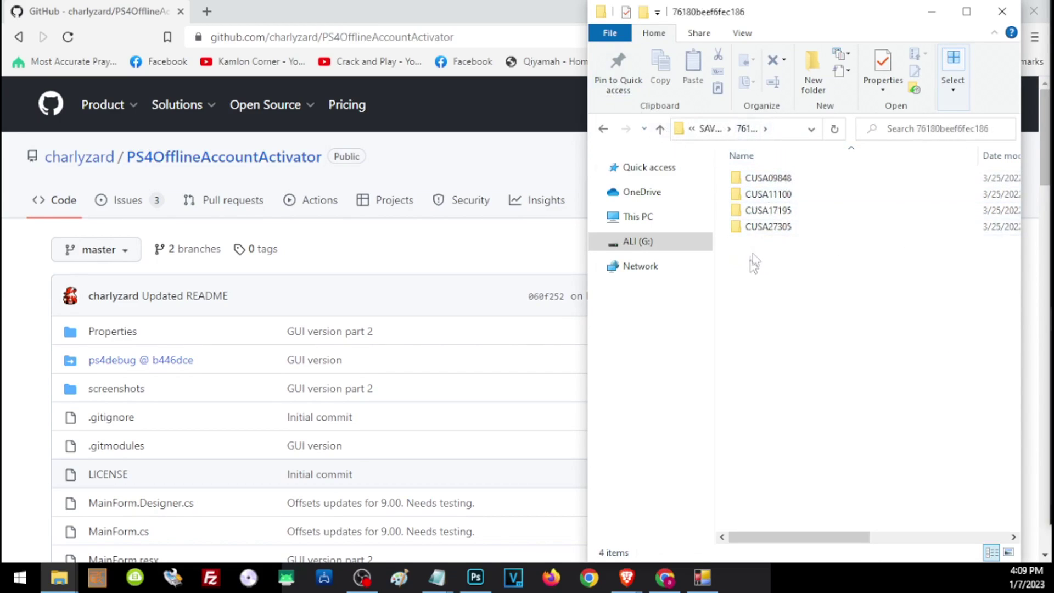
left_click_drag(751, 261, 791, 247)
left_click(778, 237)
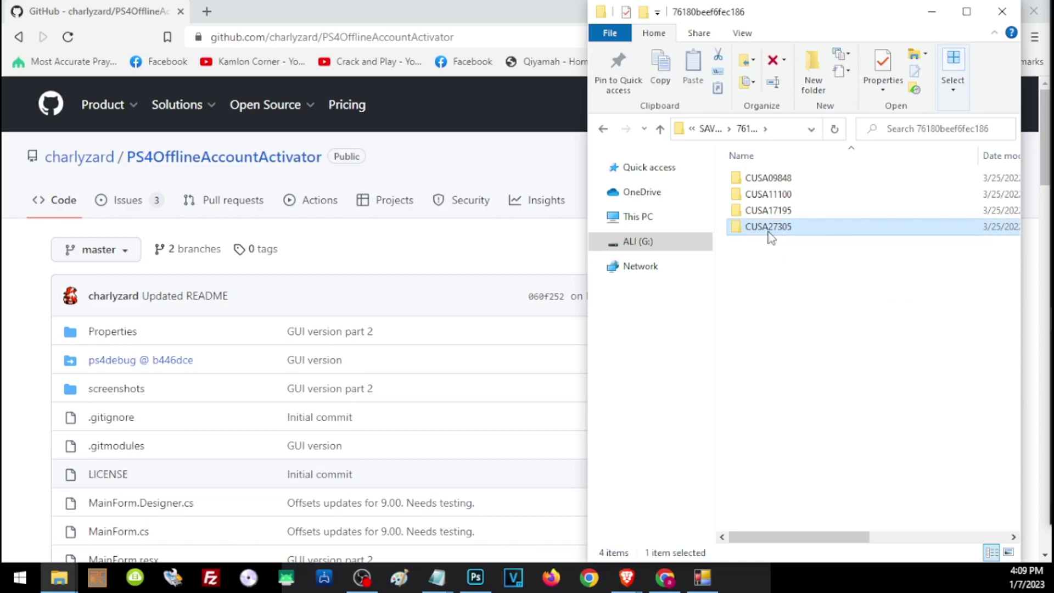
Look up the copied game ID CUSA27305 on the web in a new tab and return to the save folders.
left_click(771, 237)
key("ctrl+c")
left_click(207, 11)
key("ctrl+v")
key("Return")
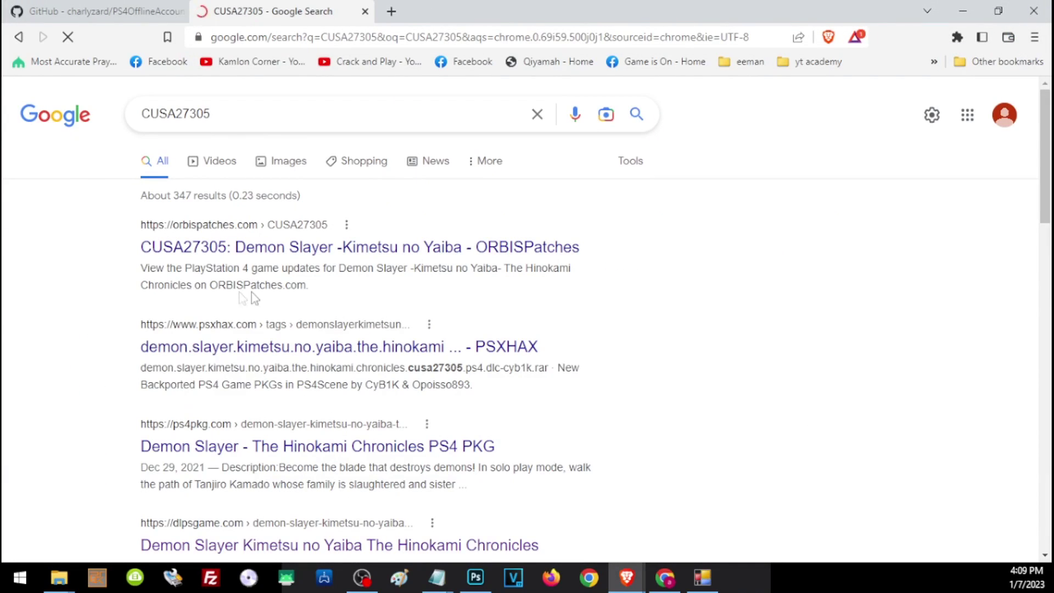
key("ctrl+w")
key("alt+Tab")
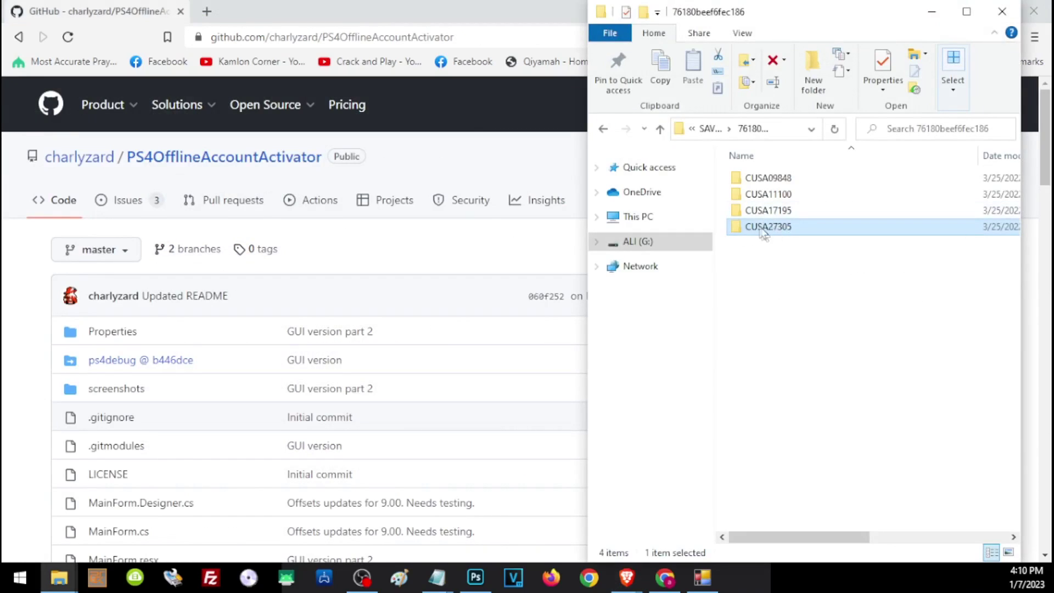
Go back to the SAVEDATA folder and highlight the full name of the account folder containing CUSA27305.
left_click(604, 129)
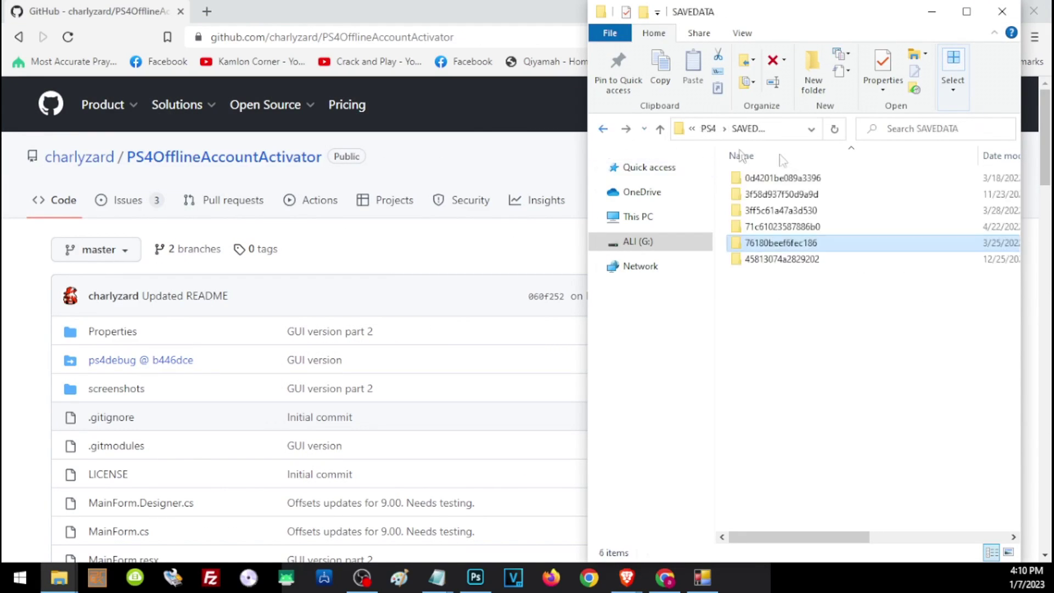
left_click(776, 243)
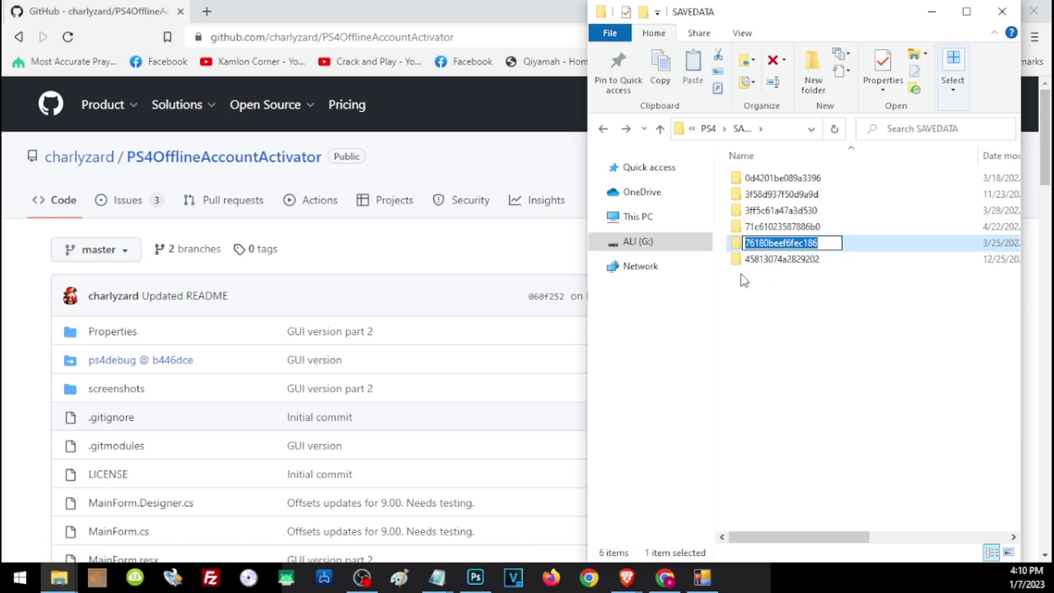
key("Return")
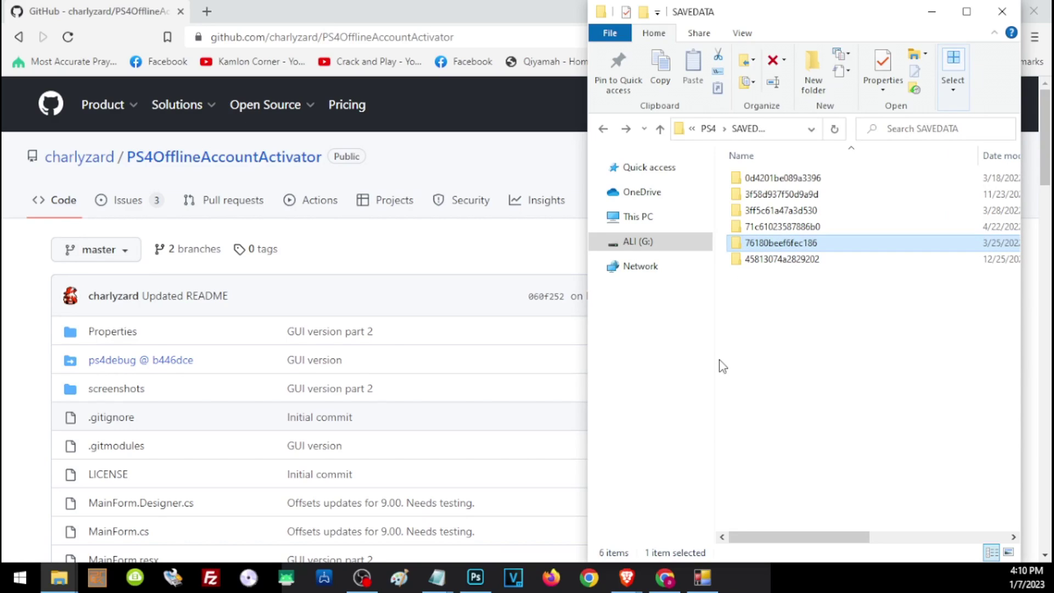
Switch to the PS4OfflineAccountActivator repository in the browser and open its code download options.
left_click(408, 37)
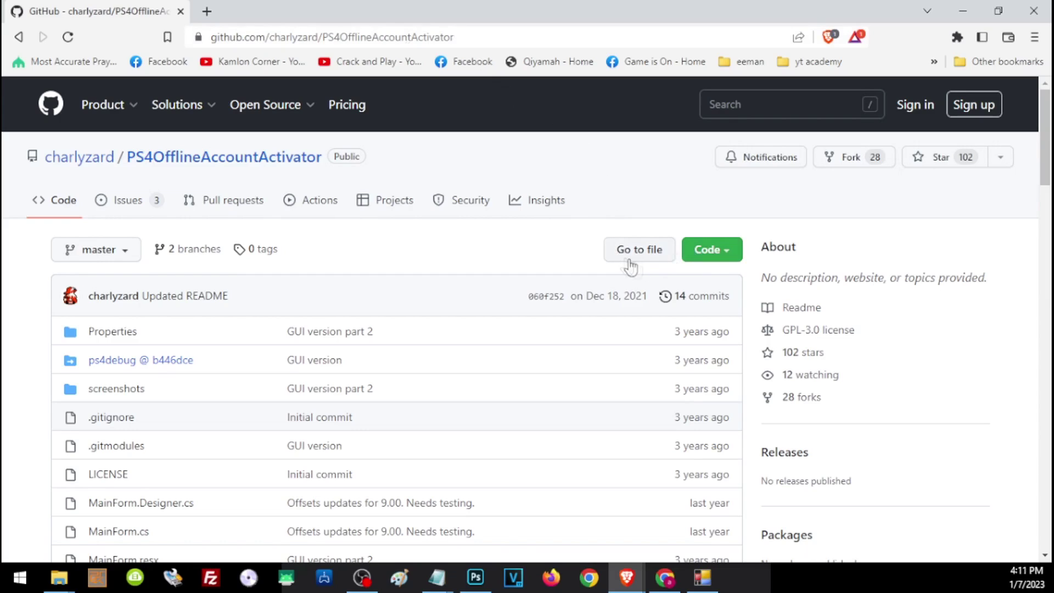
left_click(710, 252)
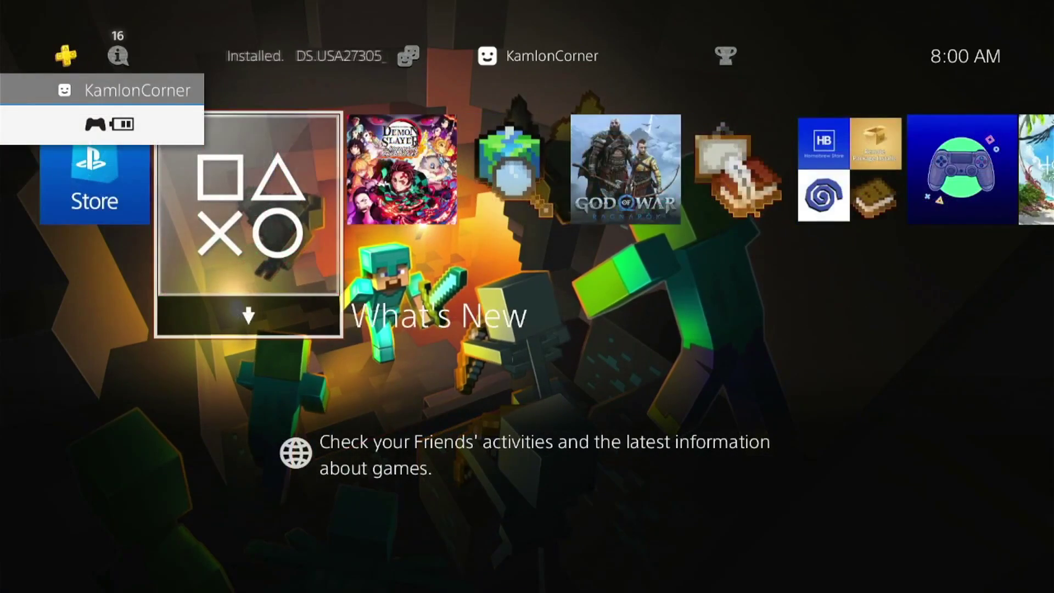
Start the console's Internet Browser and close the open blank browser window.
key("Right")
key("Right")
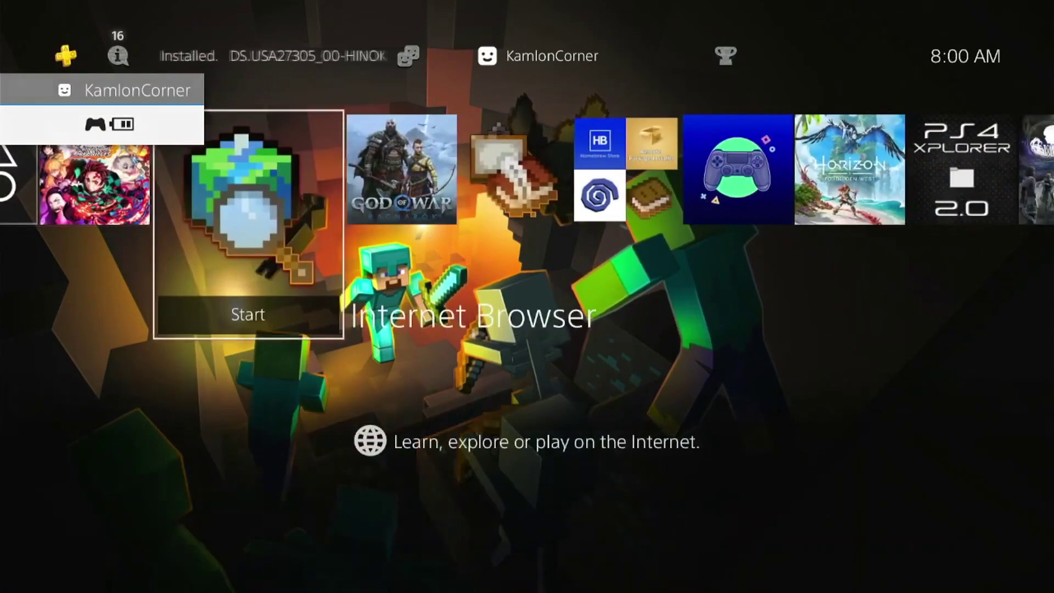
key("Return")
key("Menu")
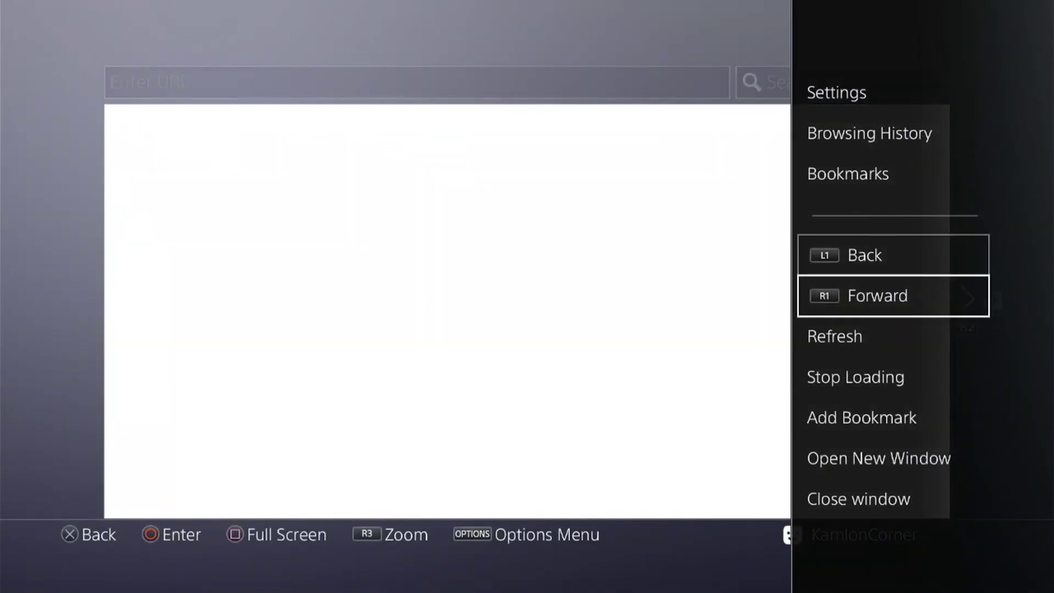
key("Down")
key("Down")
key("Down")
key("Down")
key("Down")
key("Return")
Delete all frequently used pages from the browser's start page.
key("Menu")
key("Down")
key("Down")
key("Down")
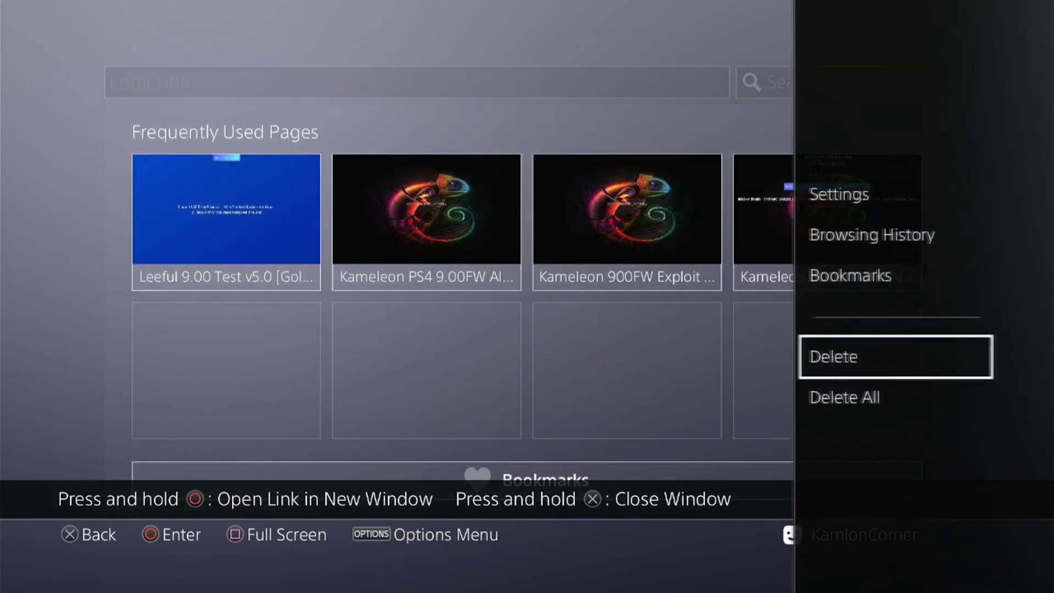
key("Down")
key("Return")
Open the browser settings, go to the Clear Website Data option and return to the start page.
key("Return")
key("Menu")
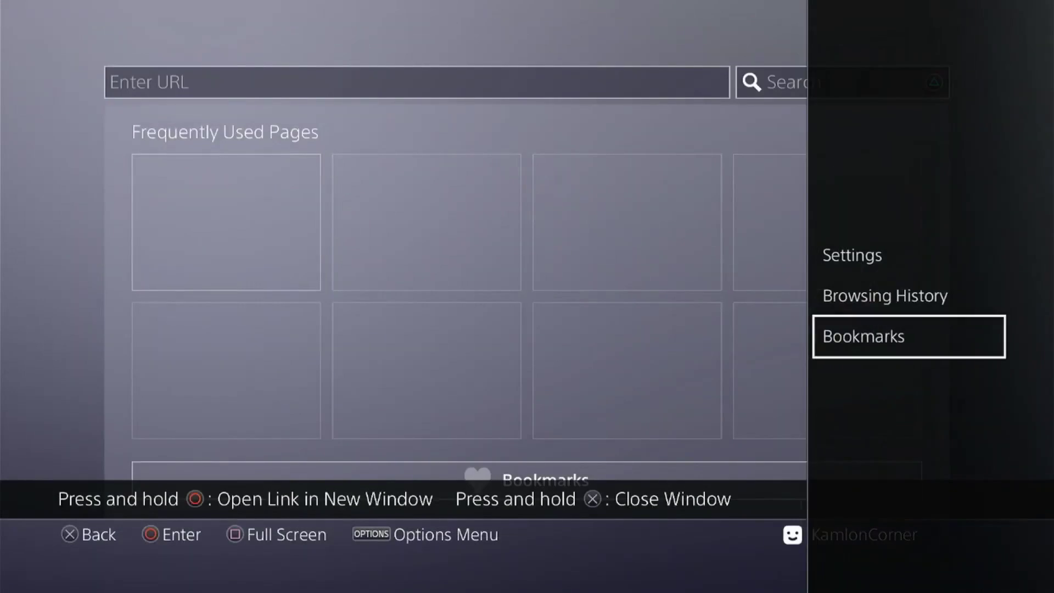
key("Up")
key("Up")
key("Return")
key("Down")
key("Down")
key("Down")
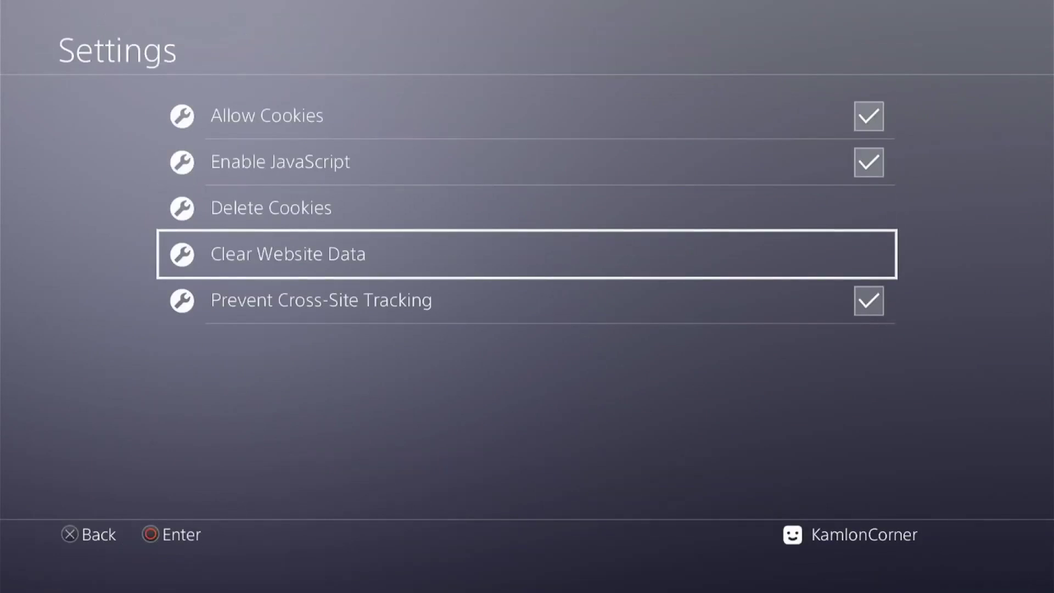
key("Escape")
Start a new web address in the URL field with kmeps4.
key("Return")
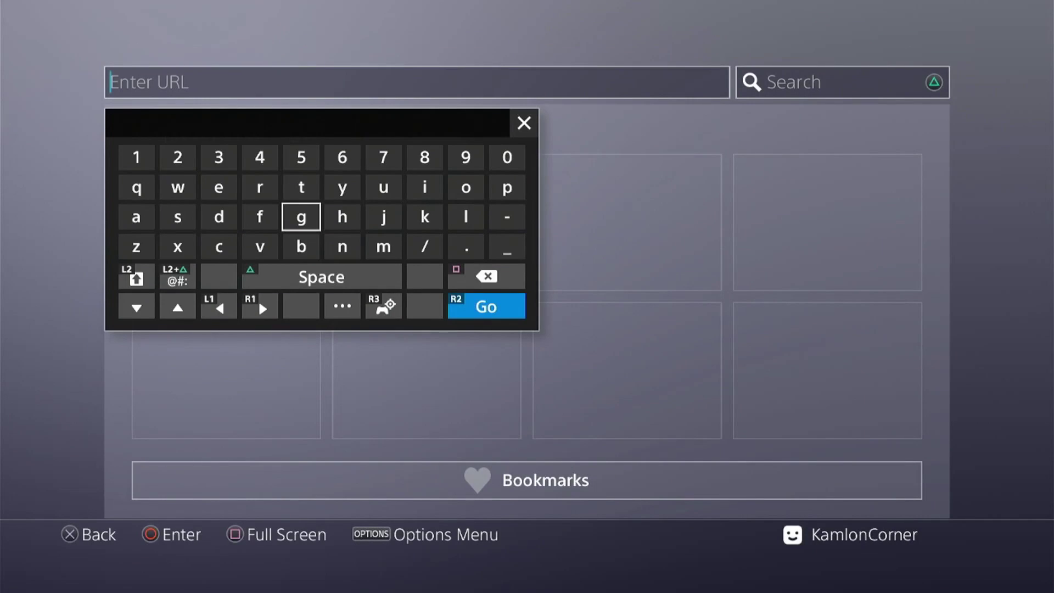
key("Right")
key("Right")
key("Right")
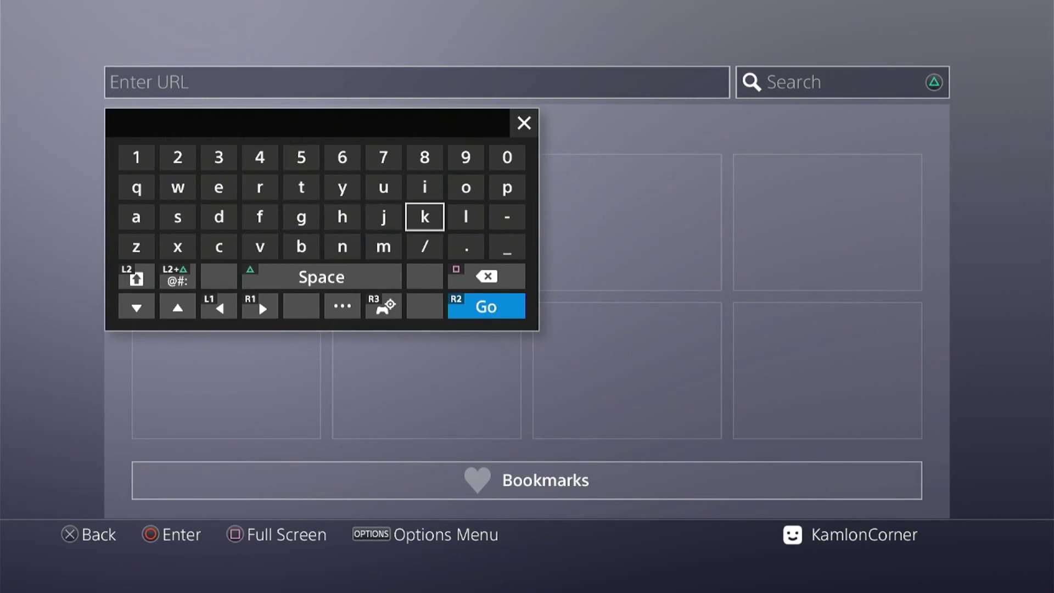
type("k")
key("Left")
key("Left")
key("Left")
key("Left")
key("Left")
key("Up")
Complete the address with .site, load the page and open the PS4 9.00FW Kameleon 900 AIO Host.
key("Up")
key("Up")
key("Return")
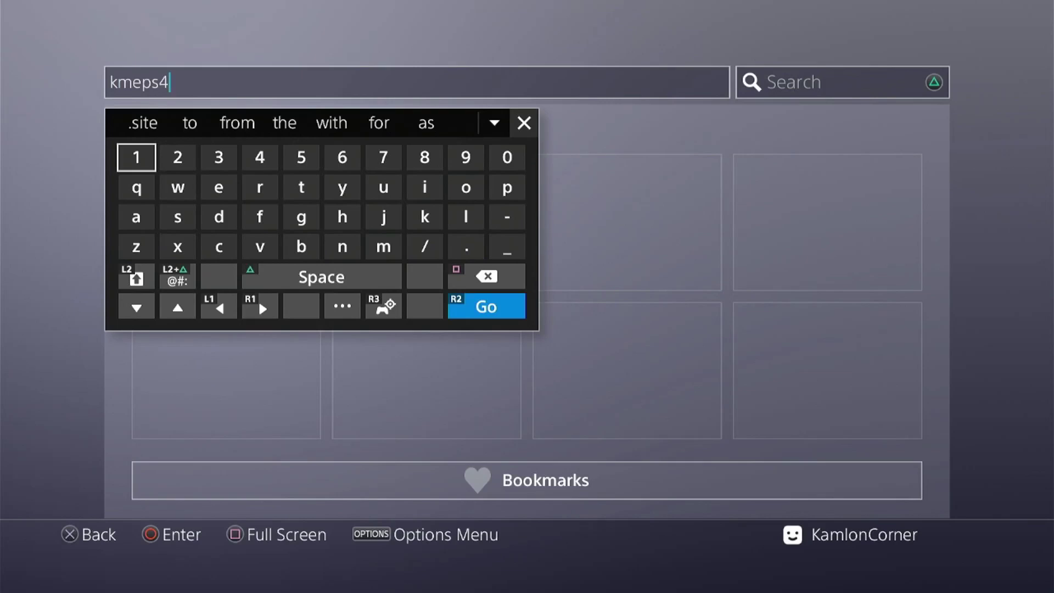
key("Up")
key("Return")
key("Return")
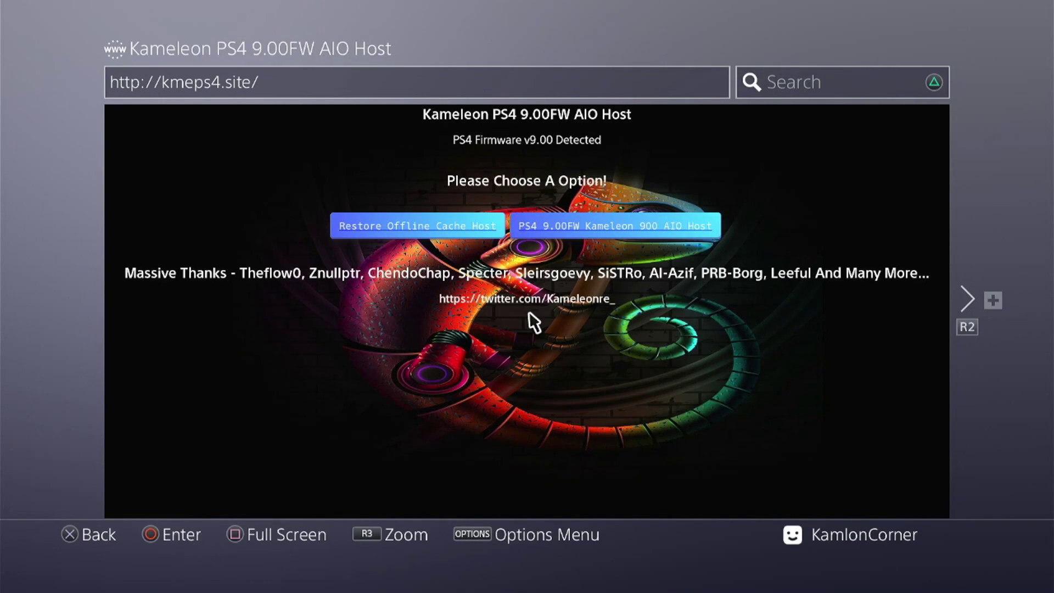
left_click(618, 227)
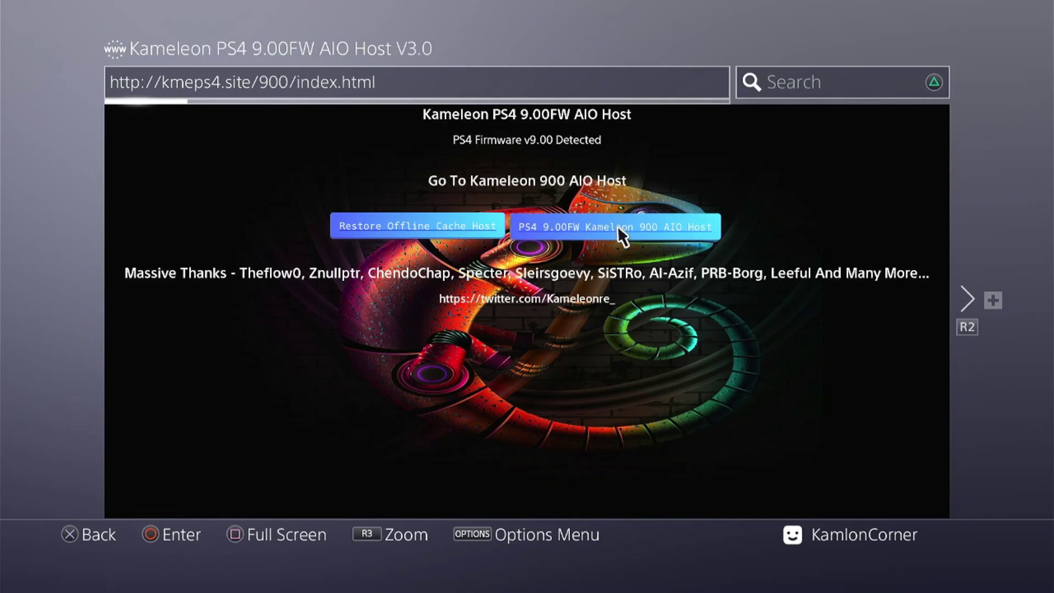
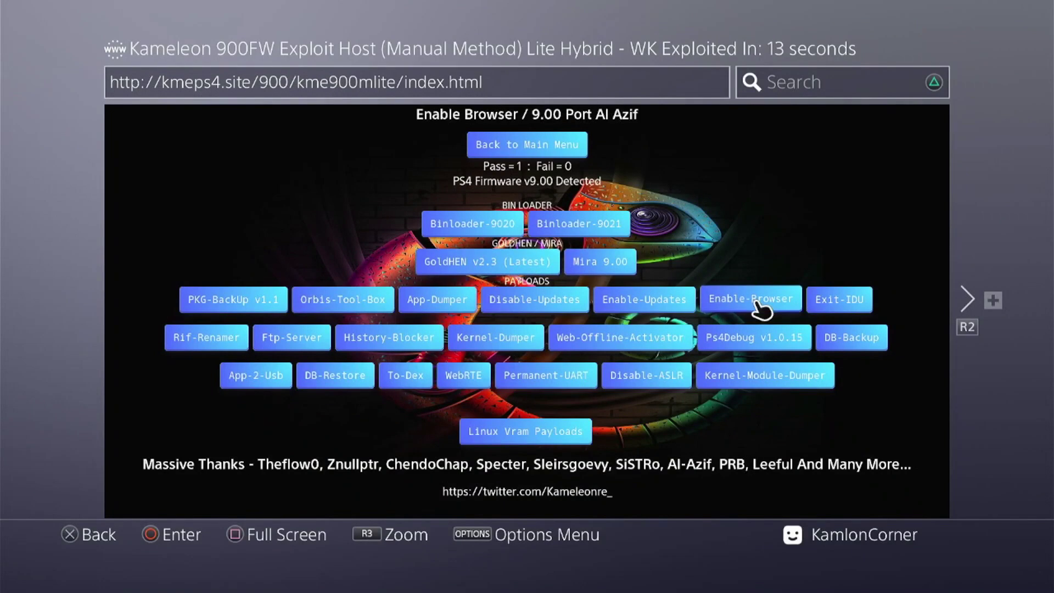
Load the Ps4Debug v1.0.15 payload from the Kameleon 900FW exploit host.
left_click(762, 341)
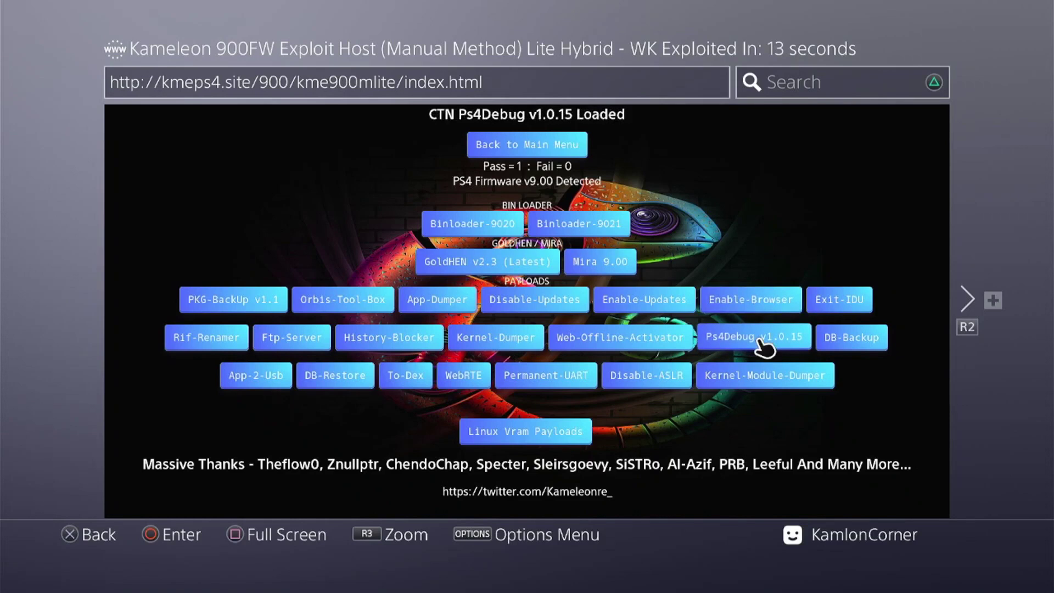
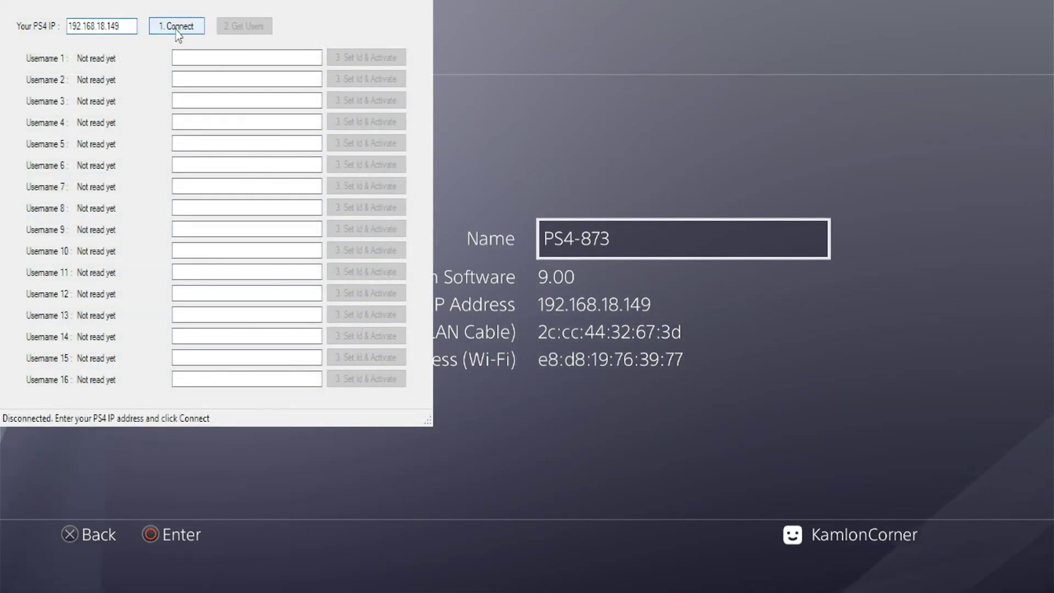
Connect the offline account activator to the PS4, retrieve its users and open the second user's account ID for editing.
left_click(184, 30)
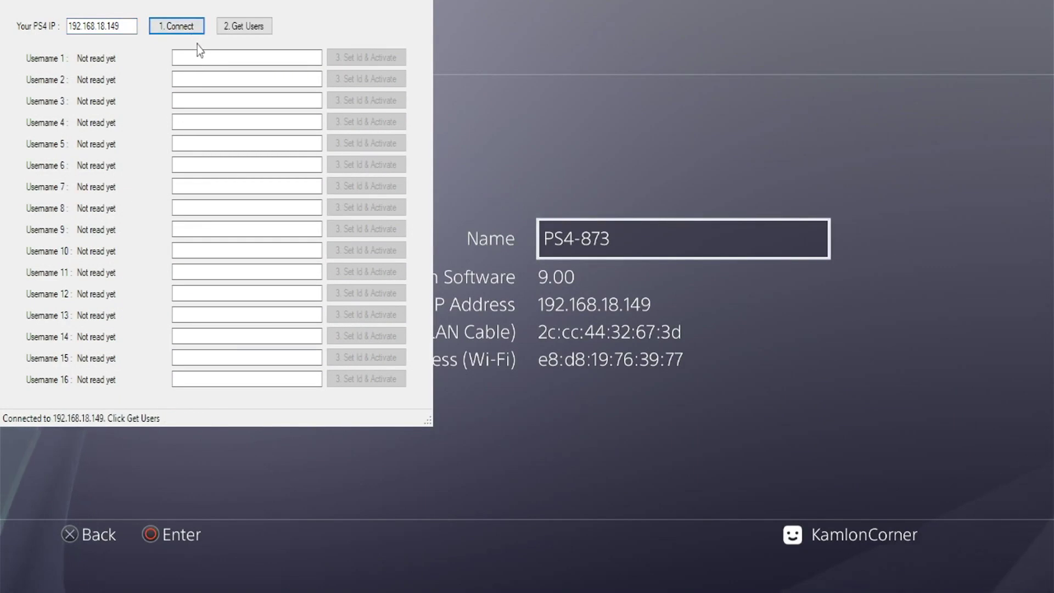
left_click(257, 34)
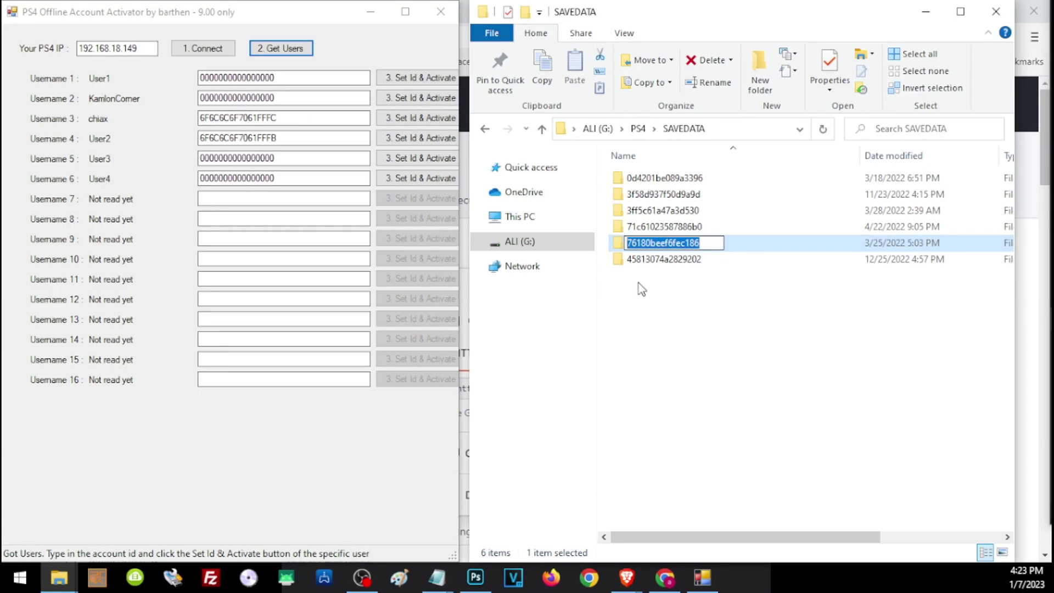
left_click(242, 98)
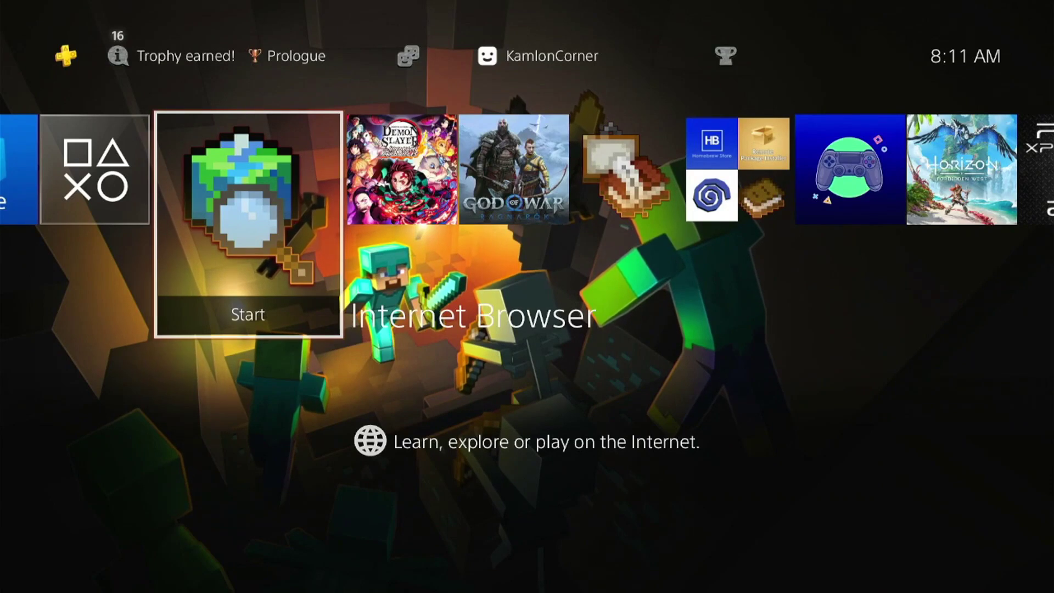
Switch the PS4 user from the power options and log back in with the currently logged-in account.
key("Home")
key("Down")
key("Down")
key("Return")
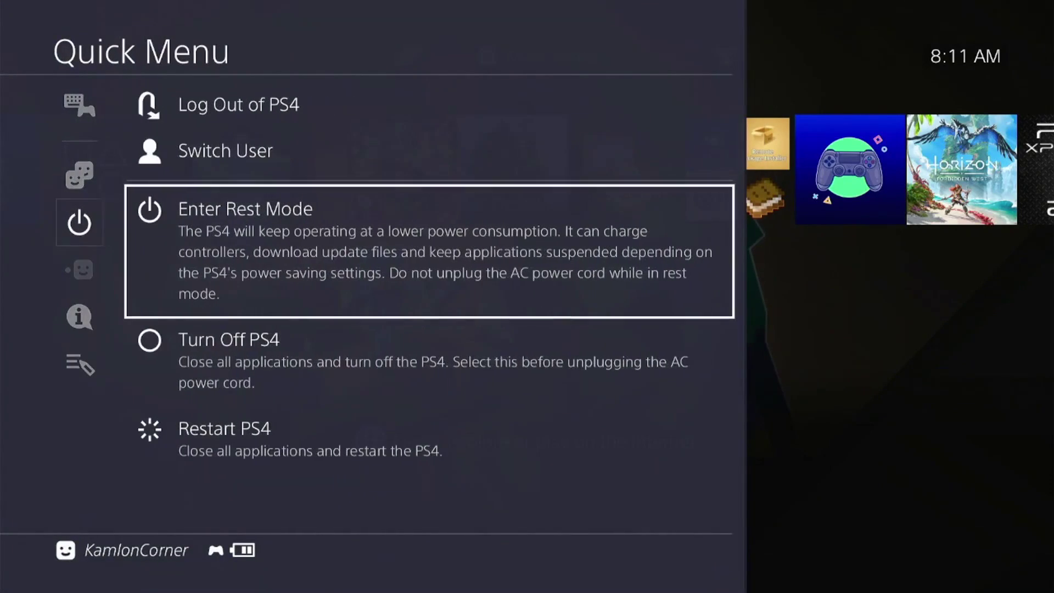
key("Down")
key("Down")
key("Return")
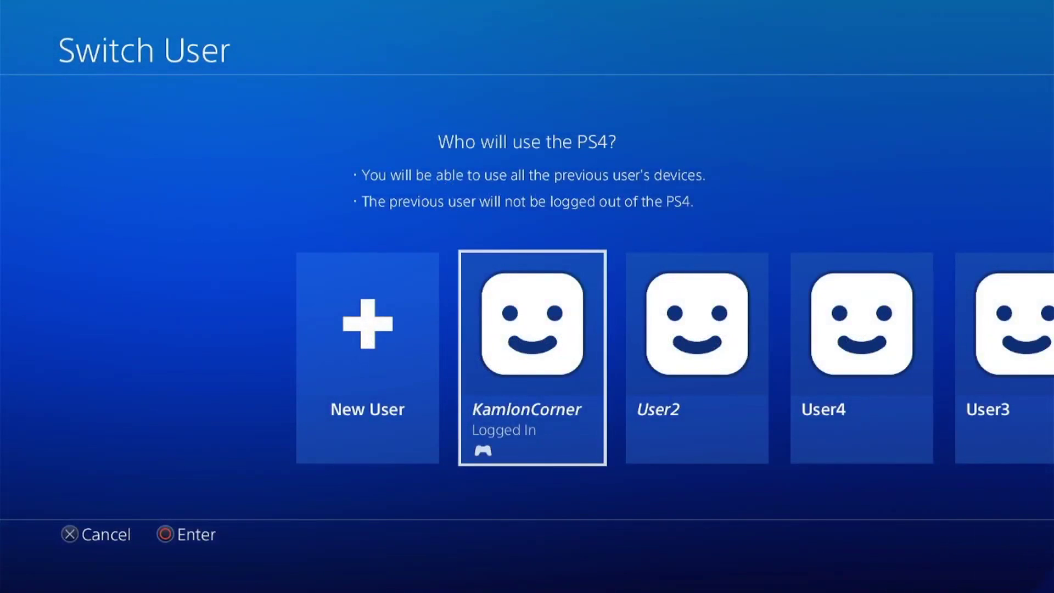
key("Return")
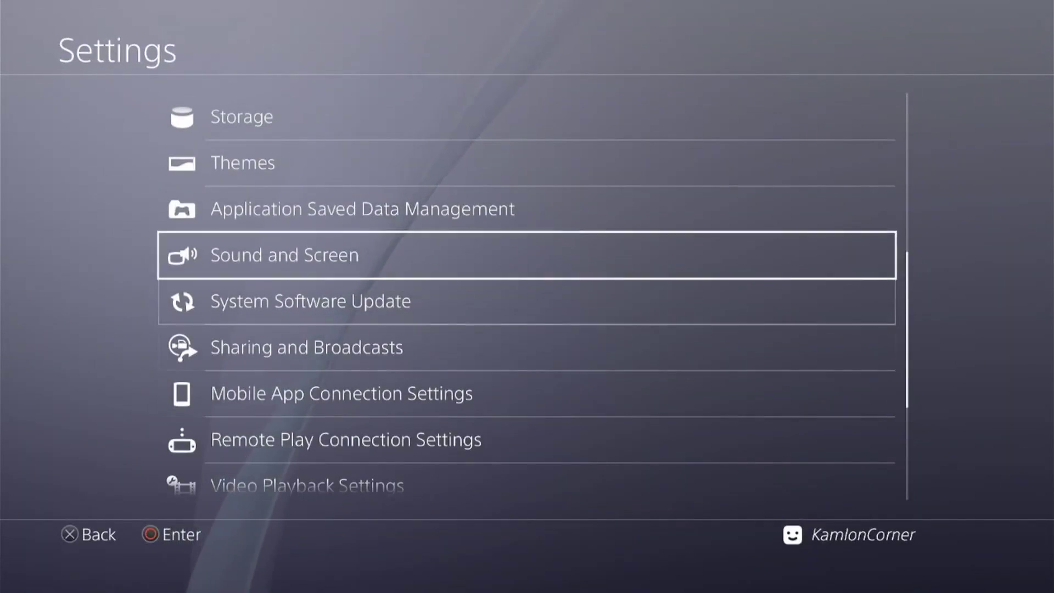
key("Up")
Copy all Tales of Arise saved data to system storage through Application Saved Data Management.
key("Return")
key("Down")
key("Down")
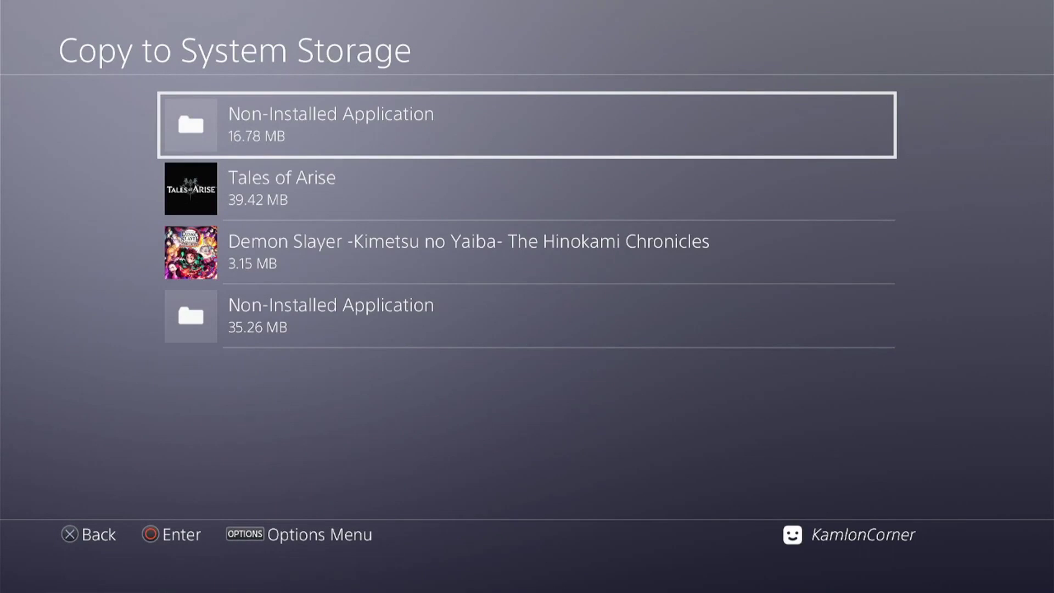
key("Down")
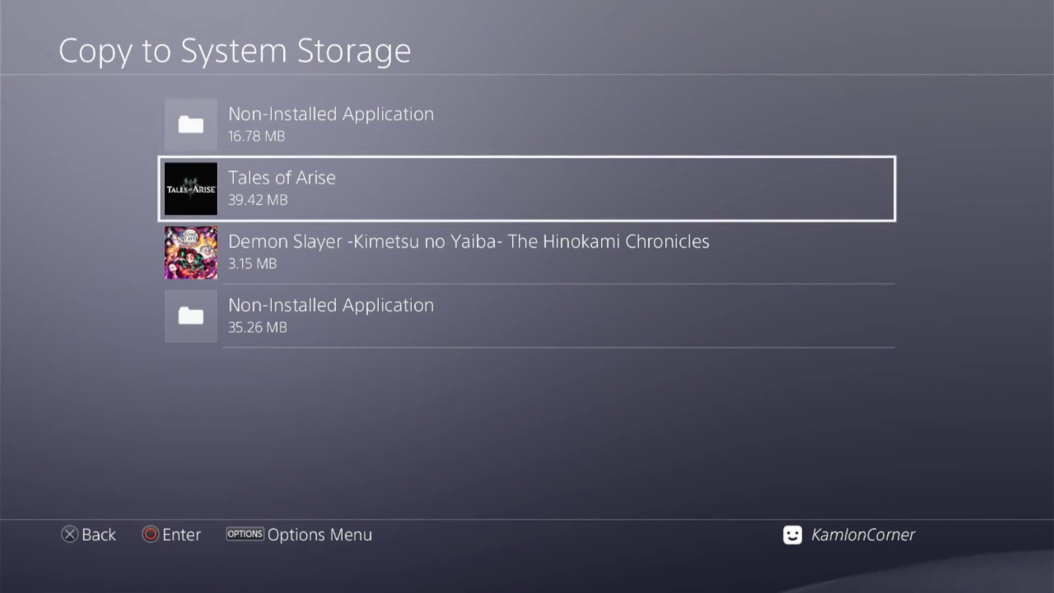
key("Return")
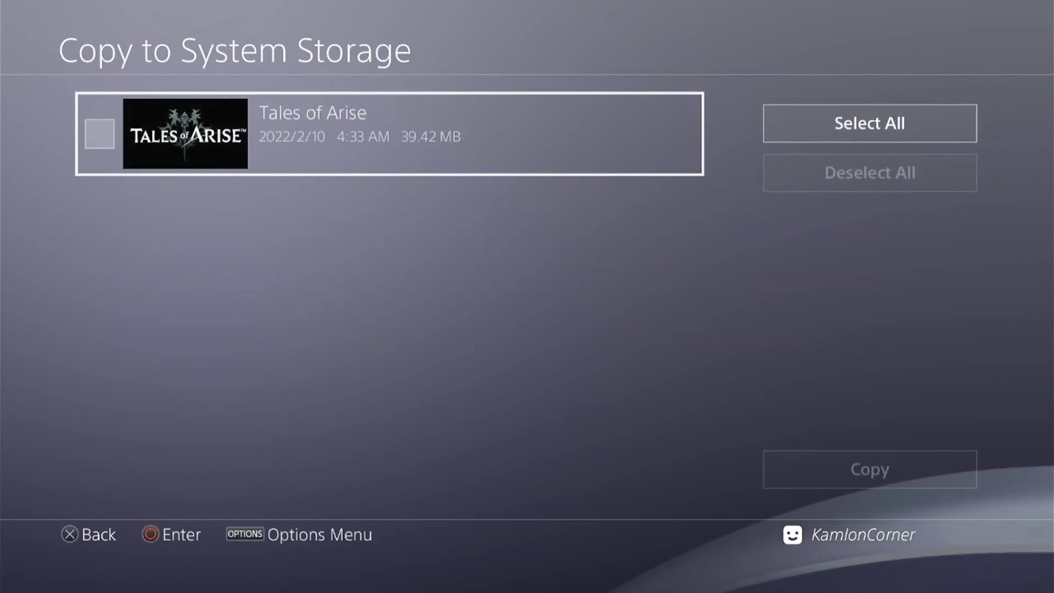
key("Right")
key("Return")
key("Down")
key("Return")
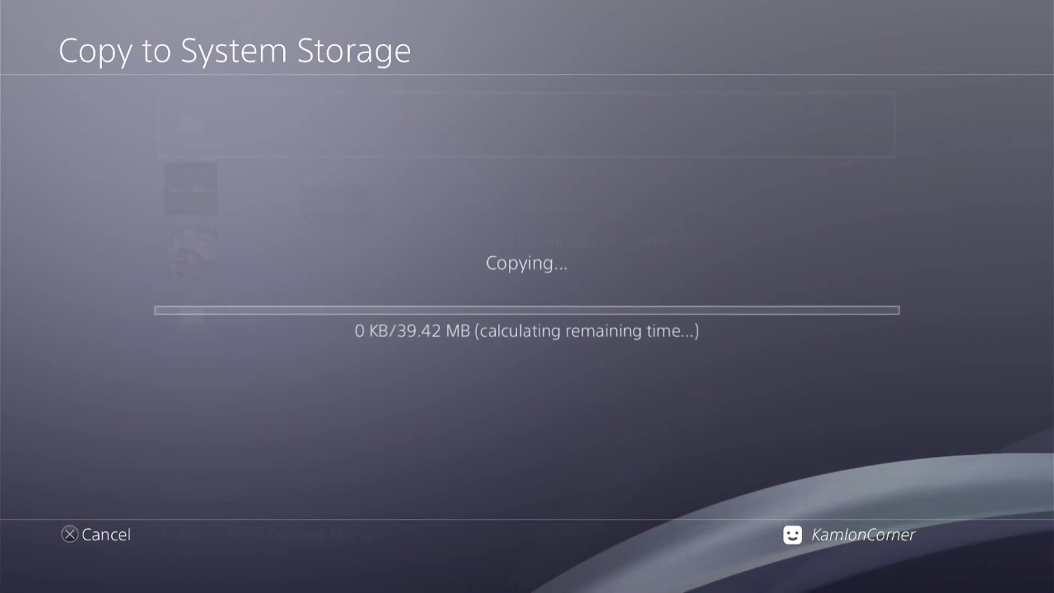
Copy all saved data for Demon Slayer -Kimetsu no Yaiba- The Hinokami Chronicles to system storage.
key("Down")
key("Return")
key("Right")
key("Return")
key("Down")
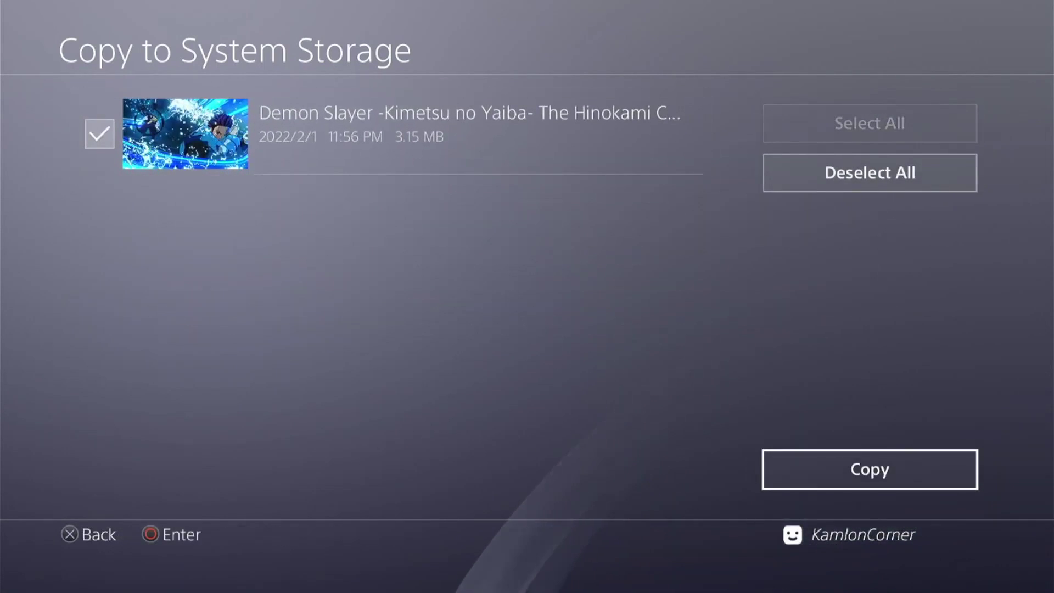
key("Return")
key("Return")
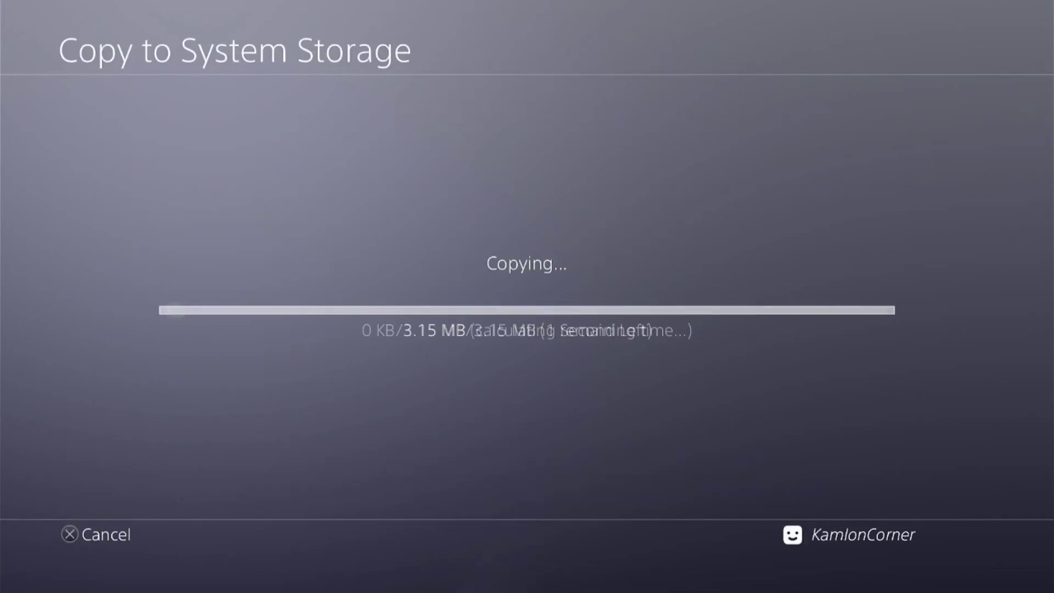
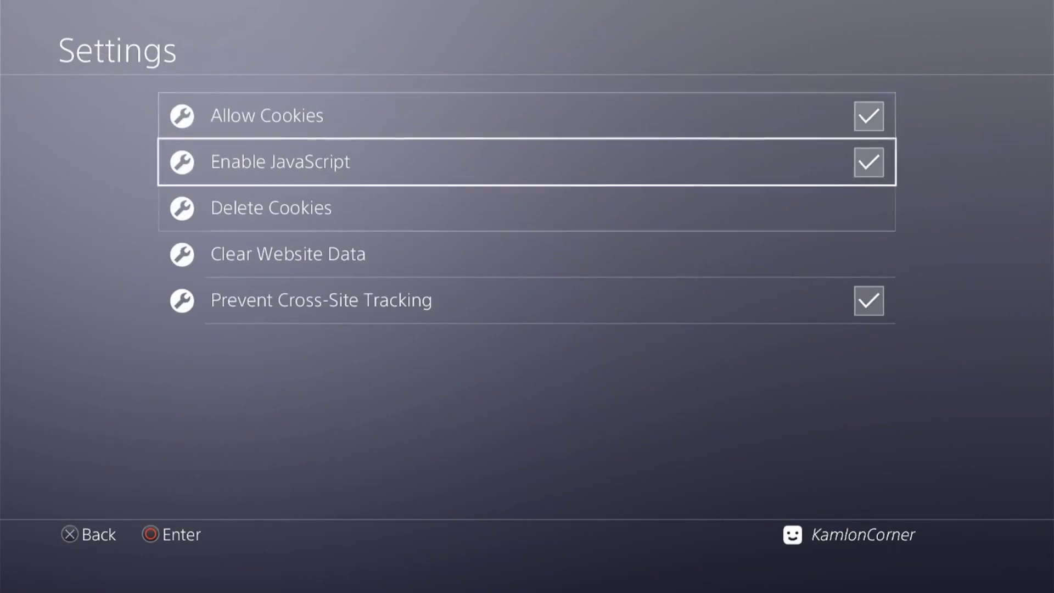
key("Down")
key("Down")
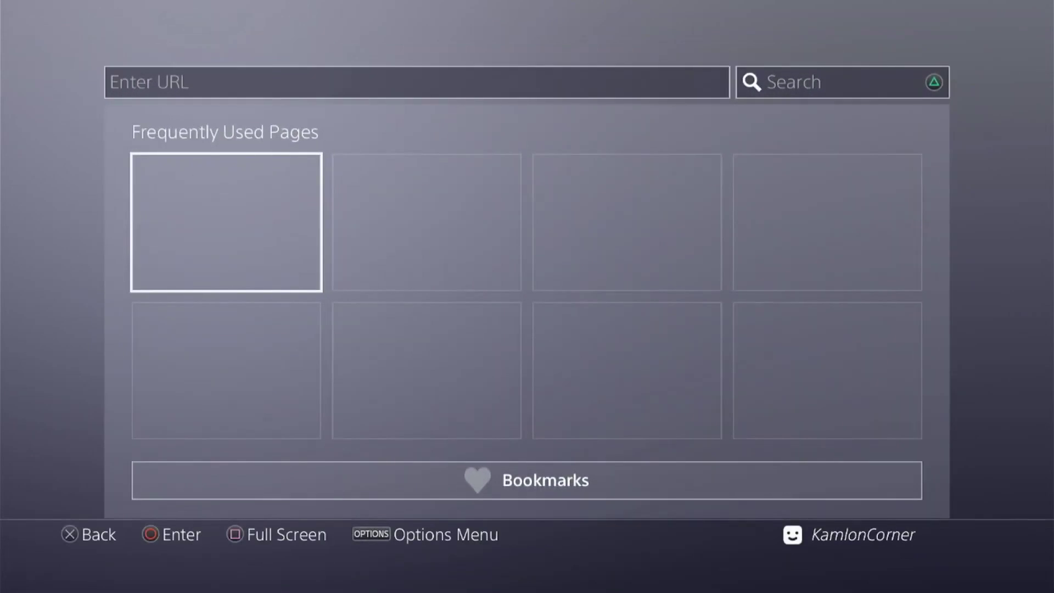
key("Up")
key("Return")
type("kmeps4.site/")
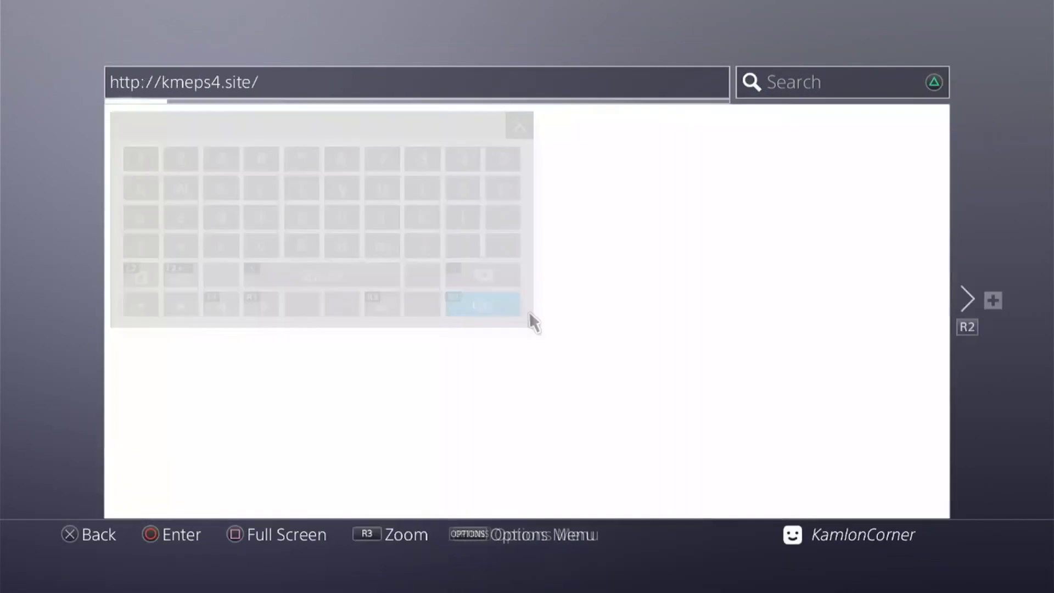
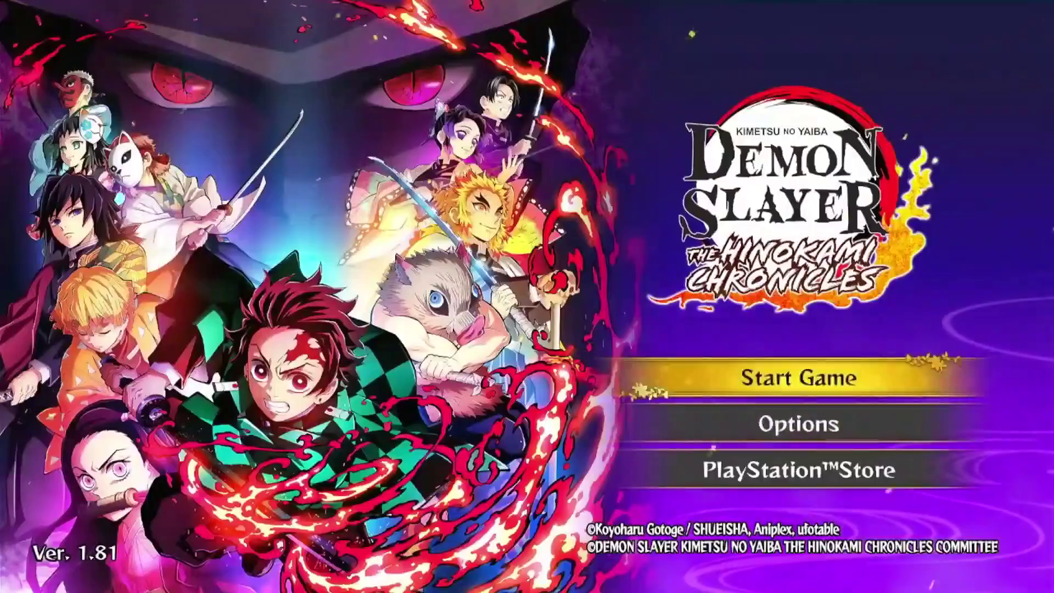
Acknowledge the redeemed character pack notices, start the game and browse the roster on the character selection screen.
key("Return")
key("Return")
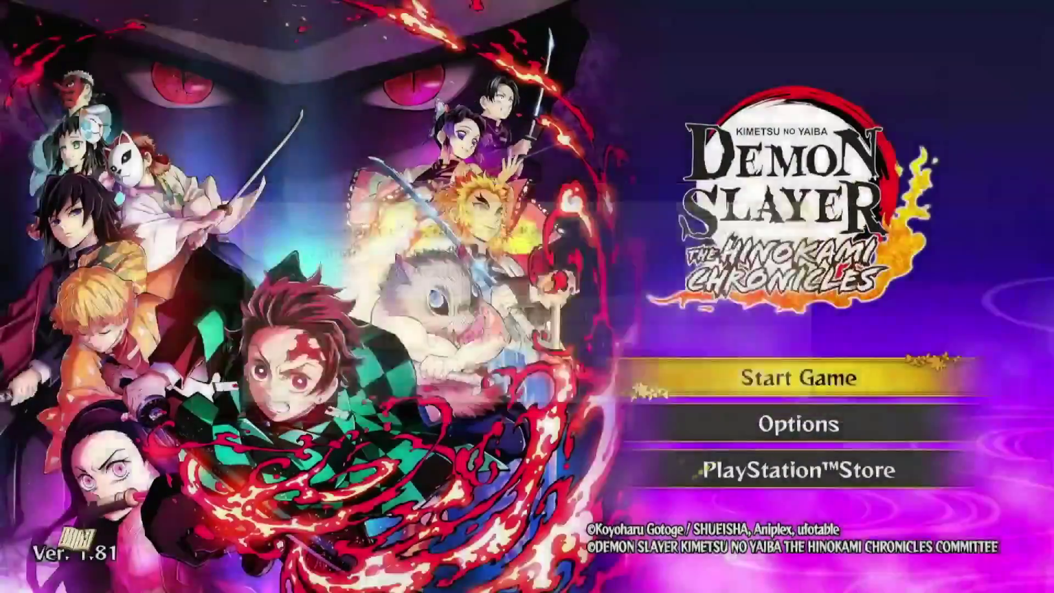
key("Return")
key("Return")
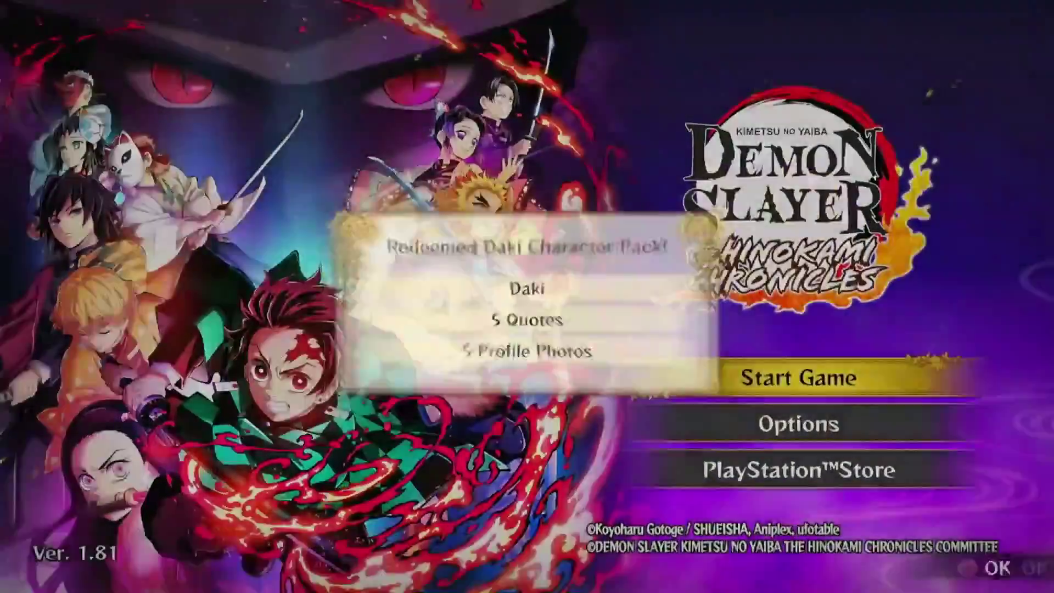
key("Return")
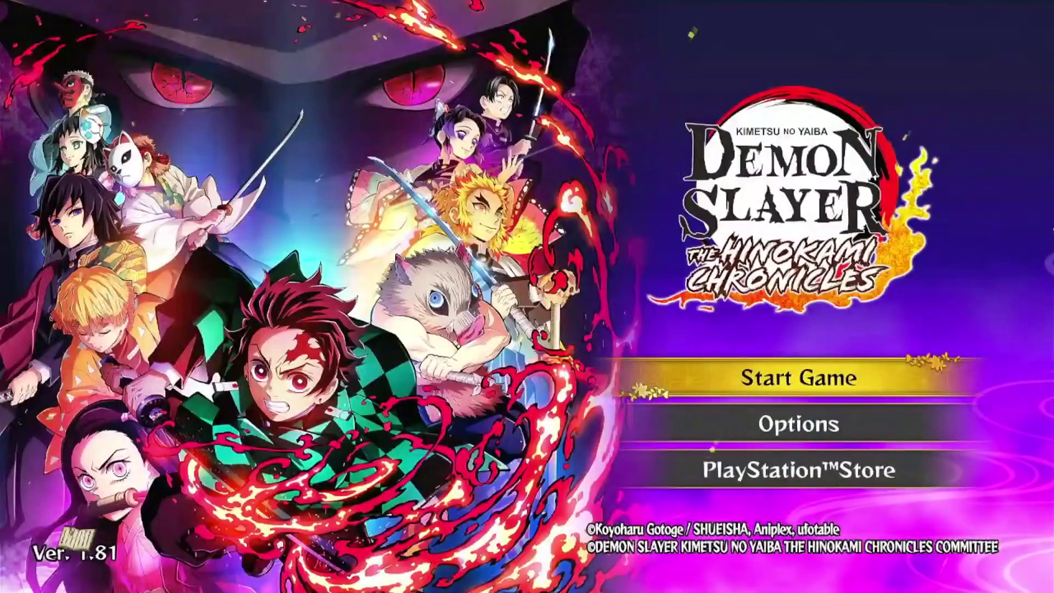
key("Return")
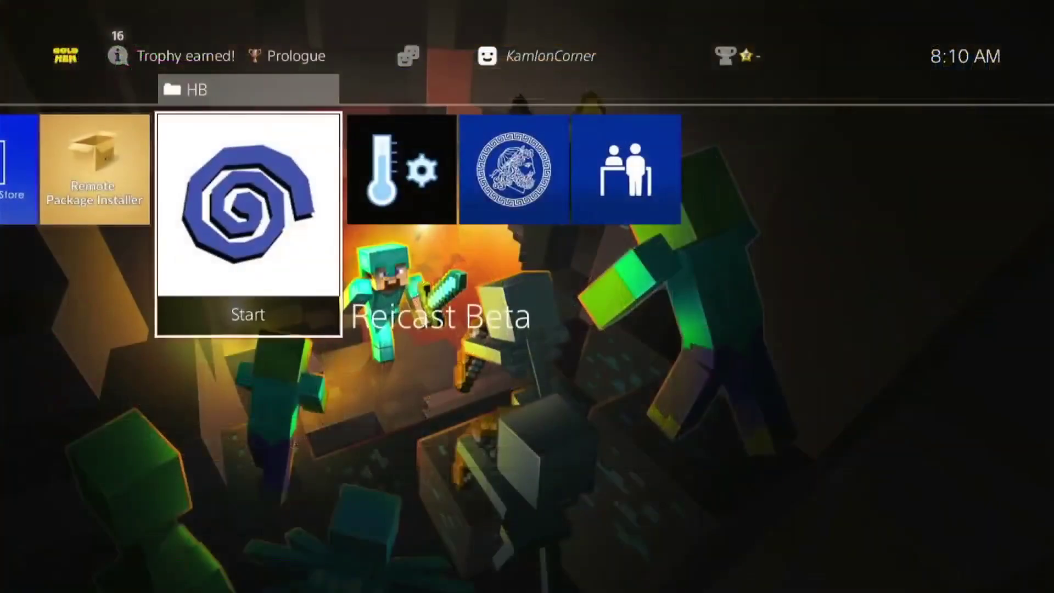
key("Right")
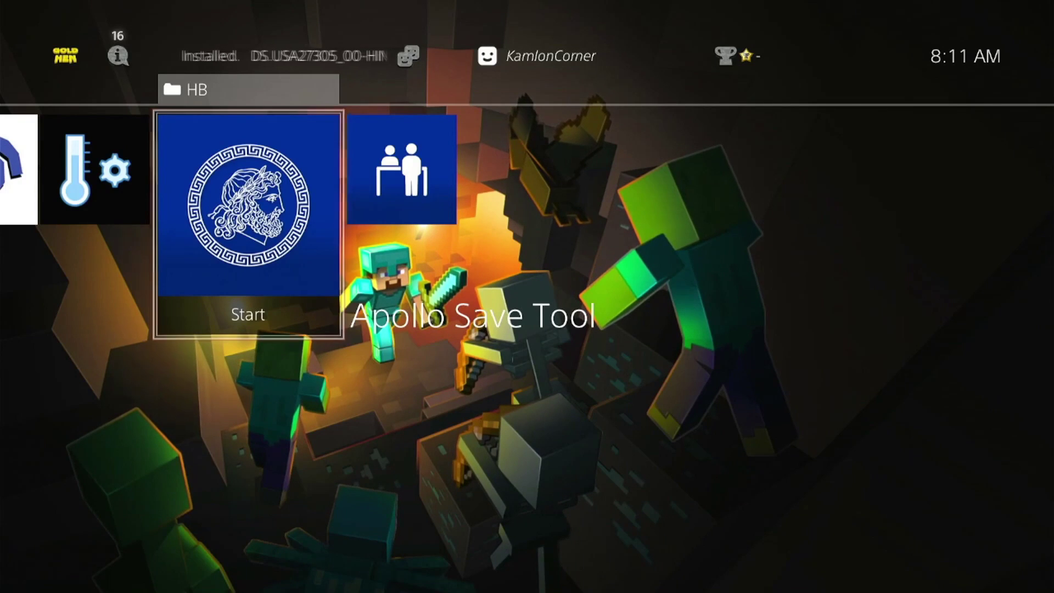
Leave the HB folder and return to the main row of the PS4 home screen.
key("Escape")
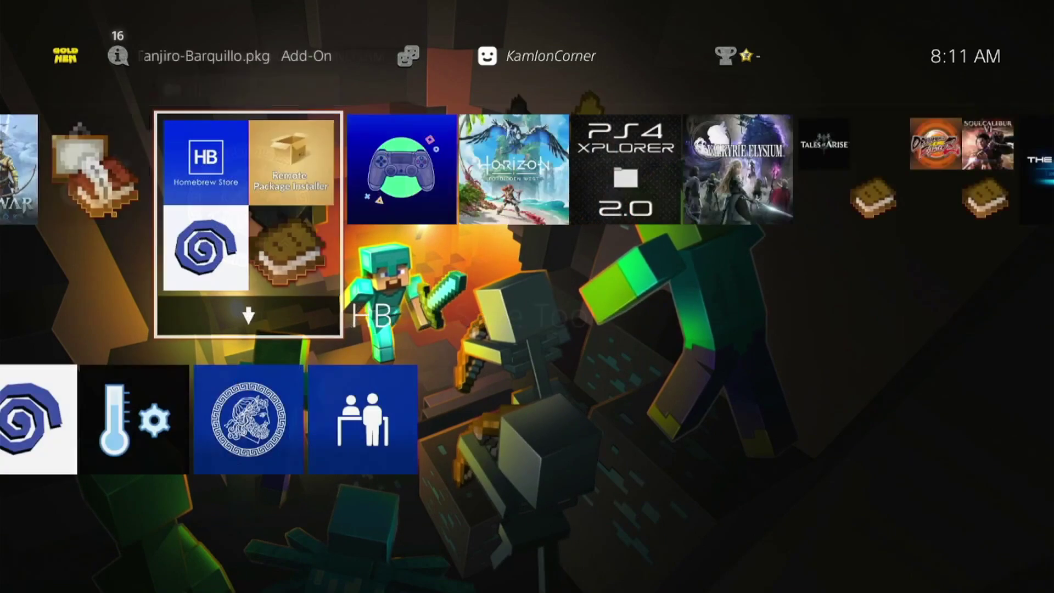